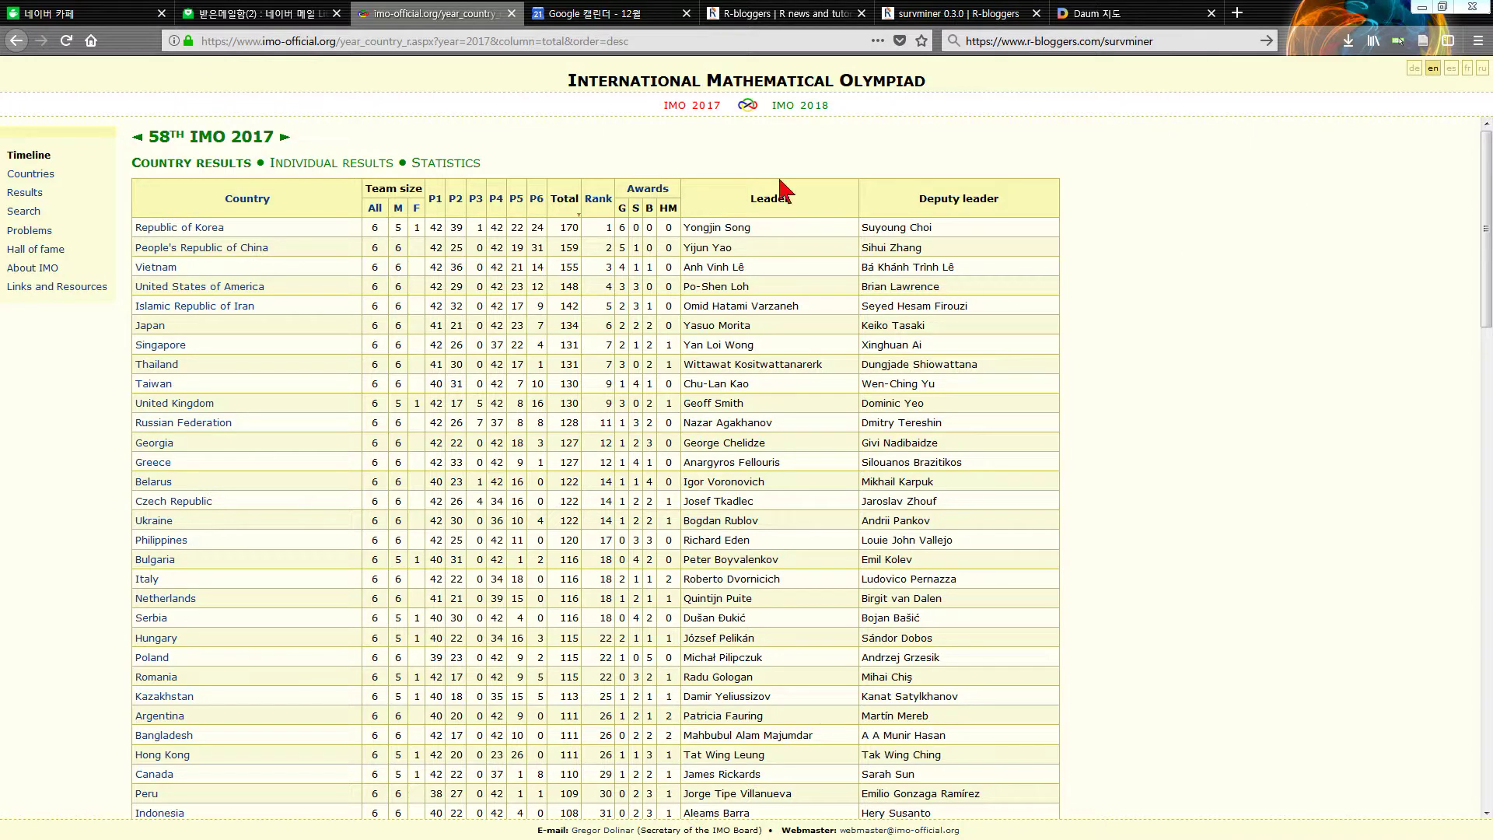
- Go to the IMO 2017 Individual results page showing the points-distribution chart
click(658, 43)
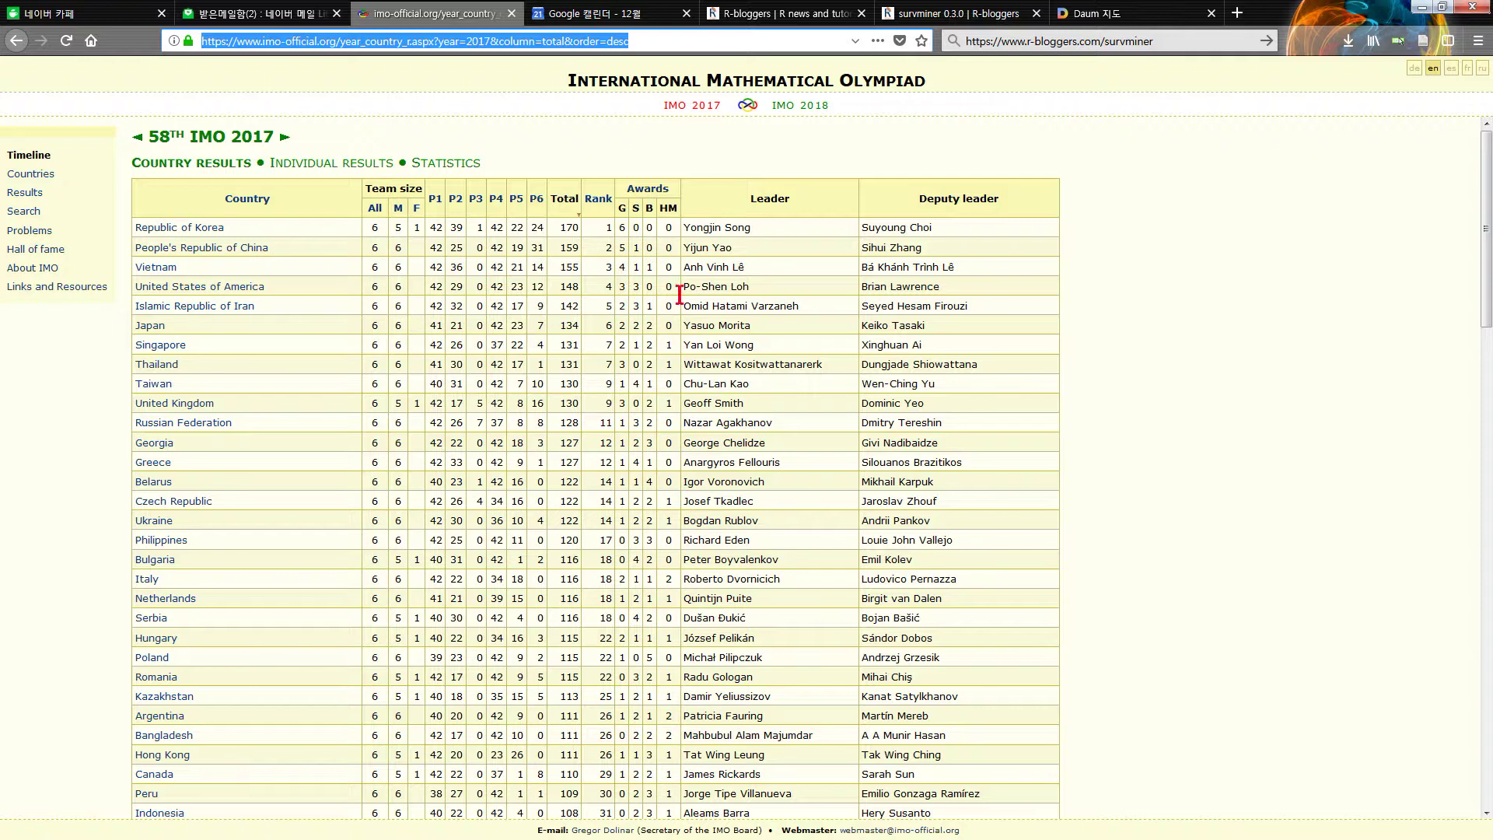
click(343, 171)
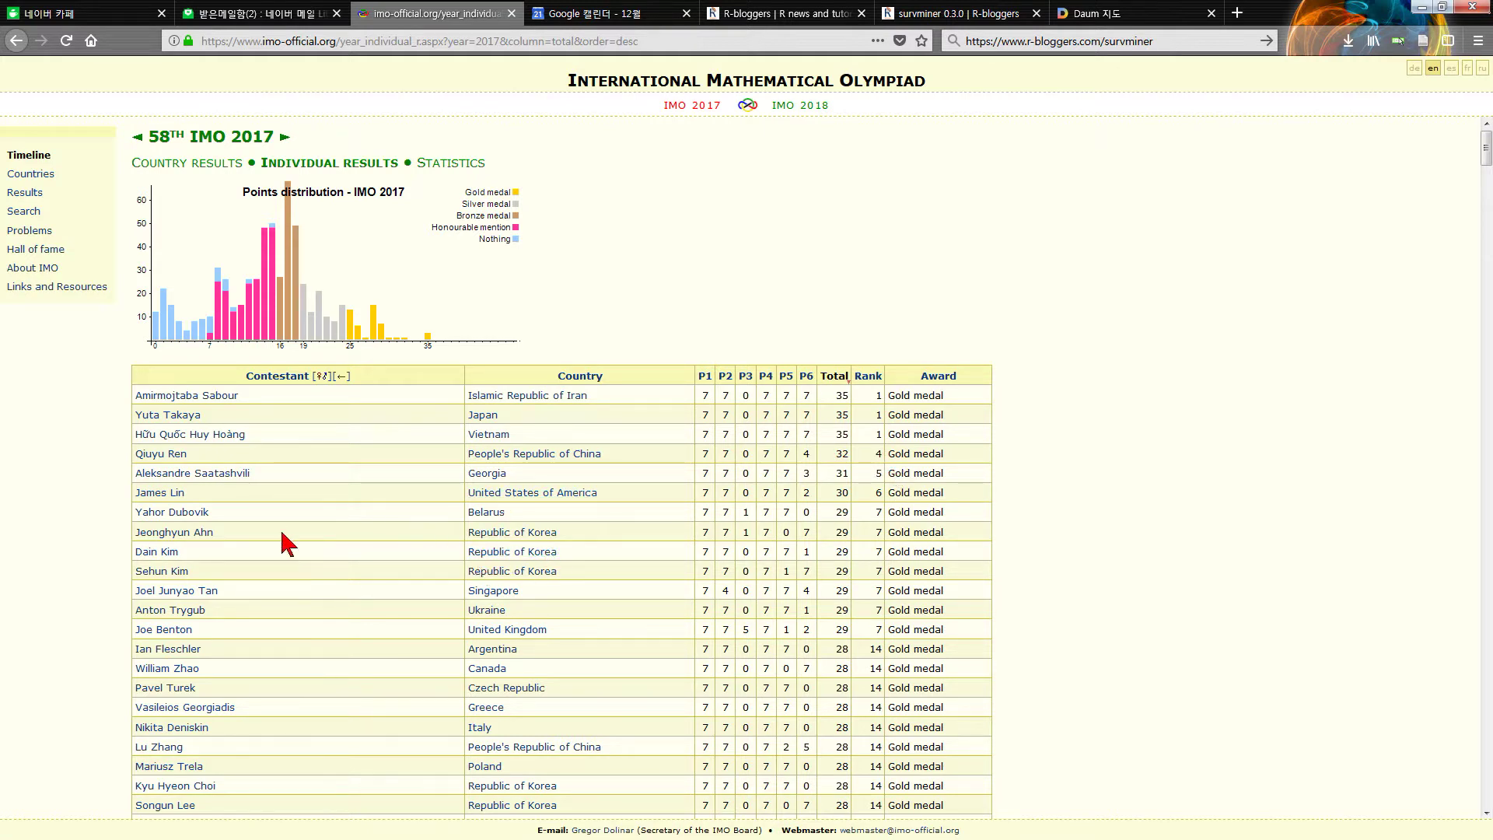
- Look over the Korean contestants' rows, then return to the IMO 2017 Country results page
drag(241, 537, 242, 577)
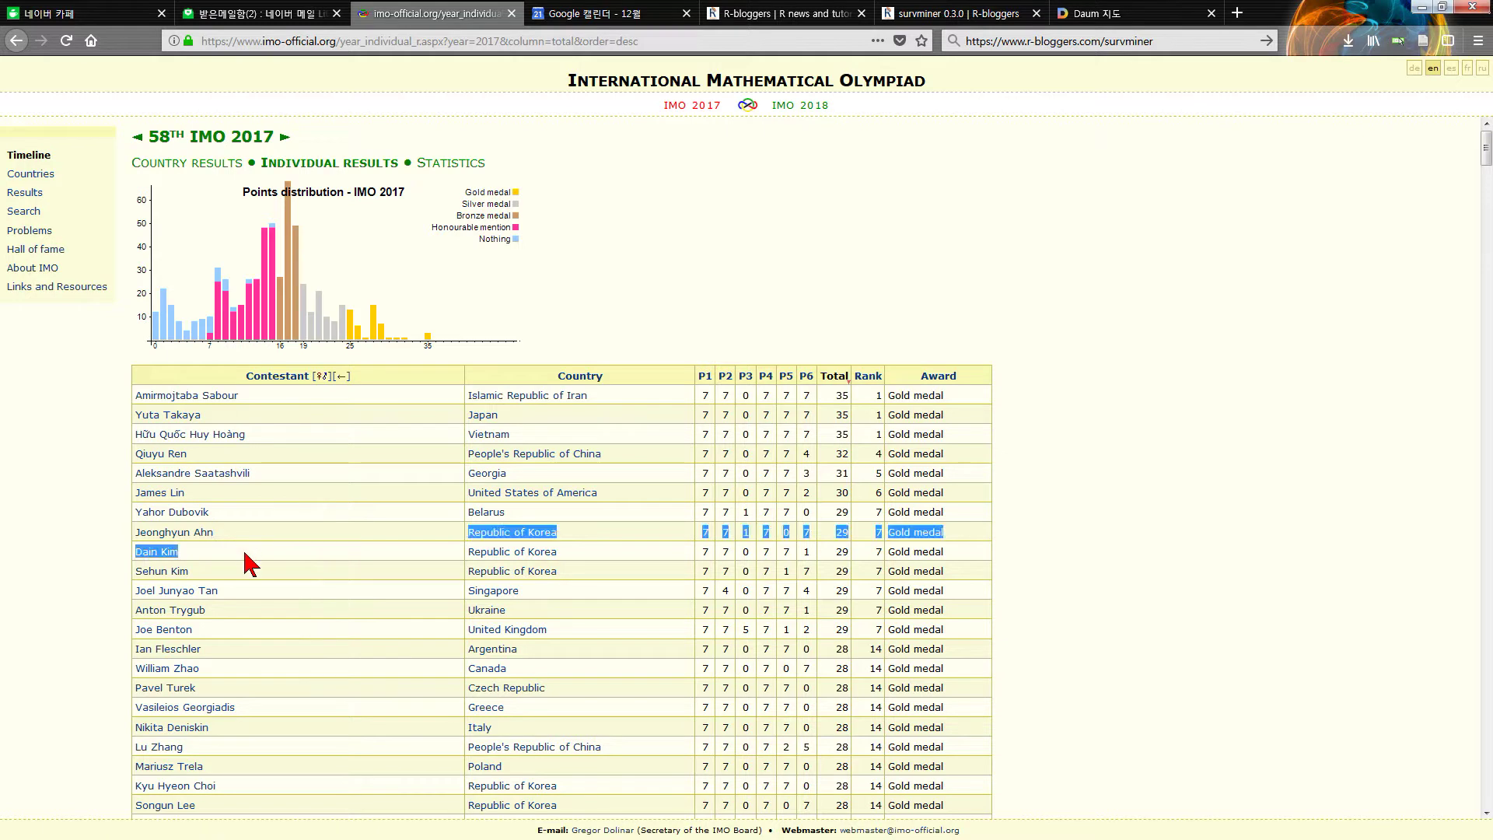
click(240, 578)
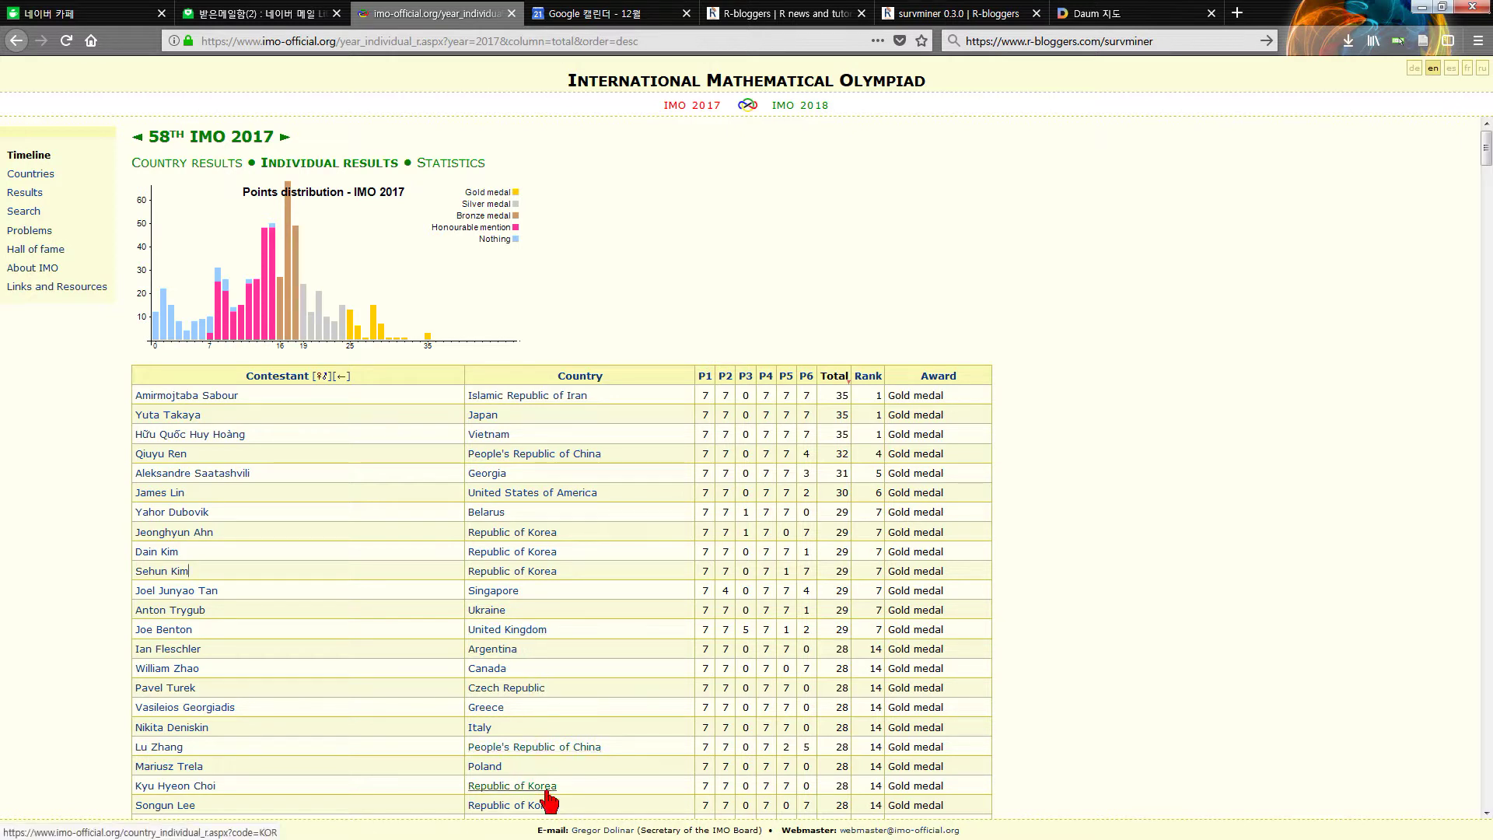
scroll(559, 788, down, 2)
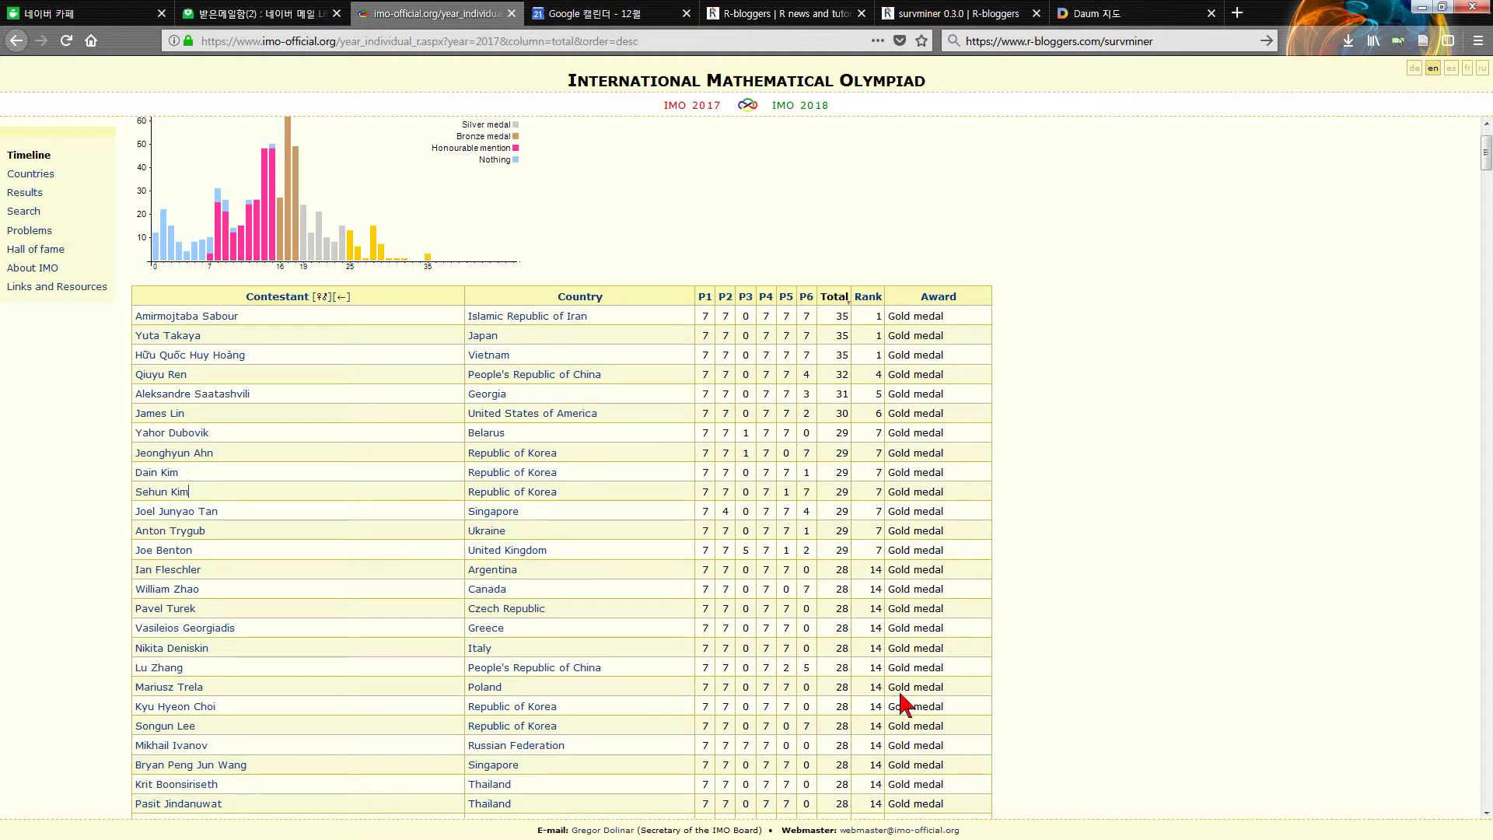
scroll(947, 722, down, 1)
scroll(948, 722, down, 6)
scroll(917, 731, up, 7)
scroll(914, 703, up, 2)
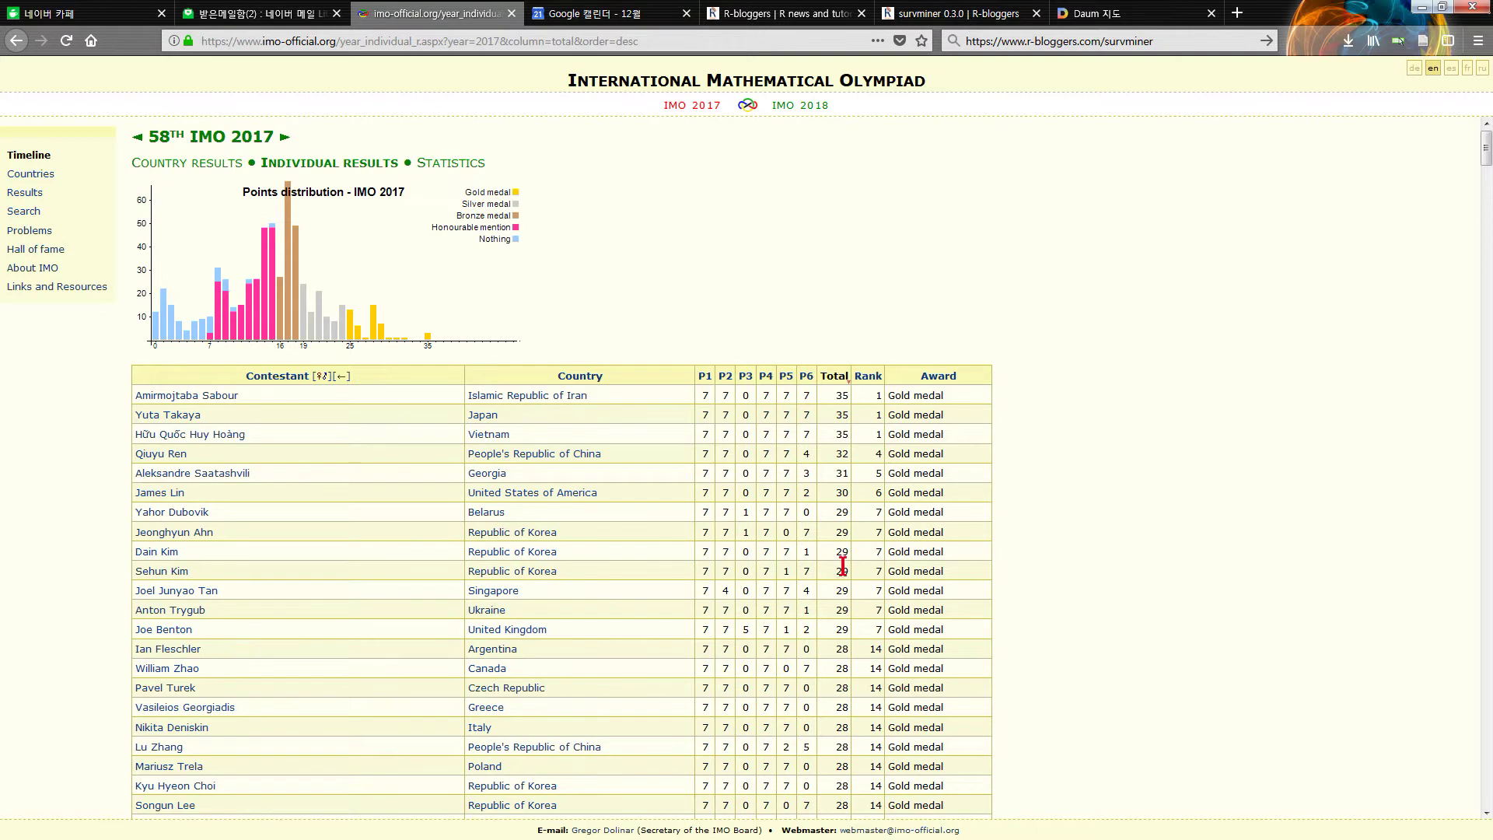
click(207, 166)
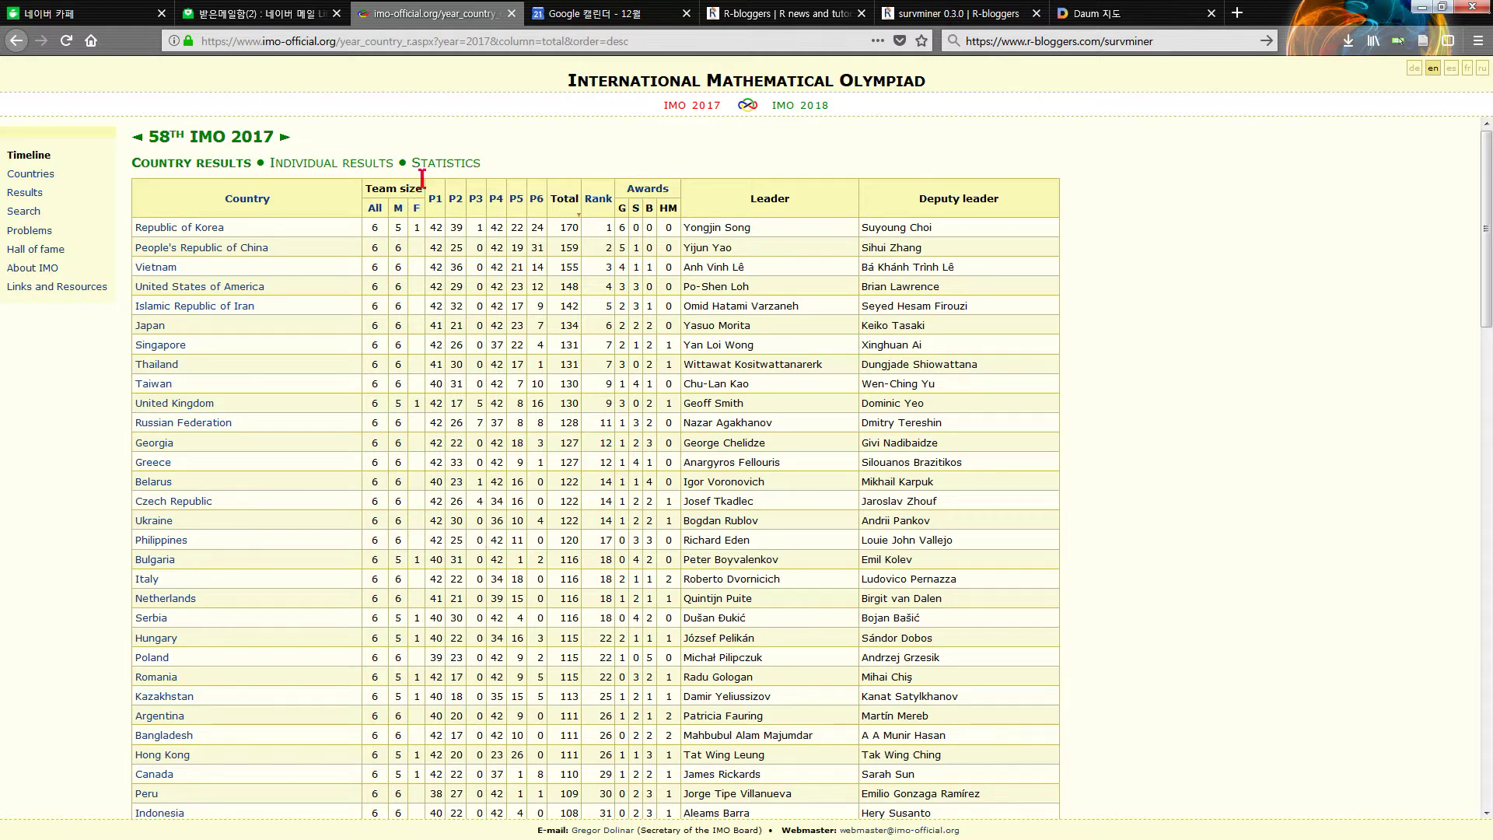
- Take the Country results page URL over to Excel and start a From Web query
click(649, 43)
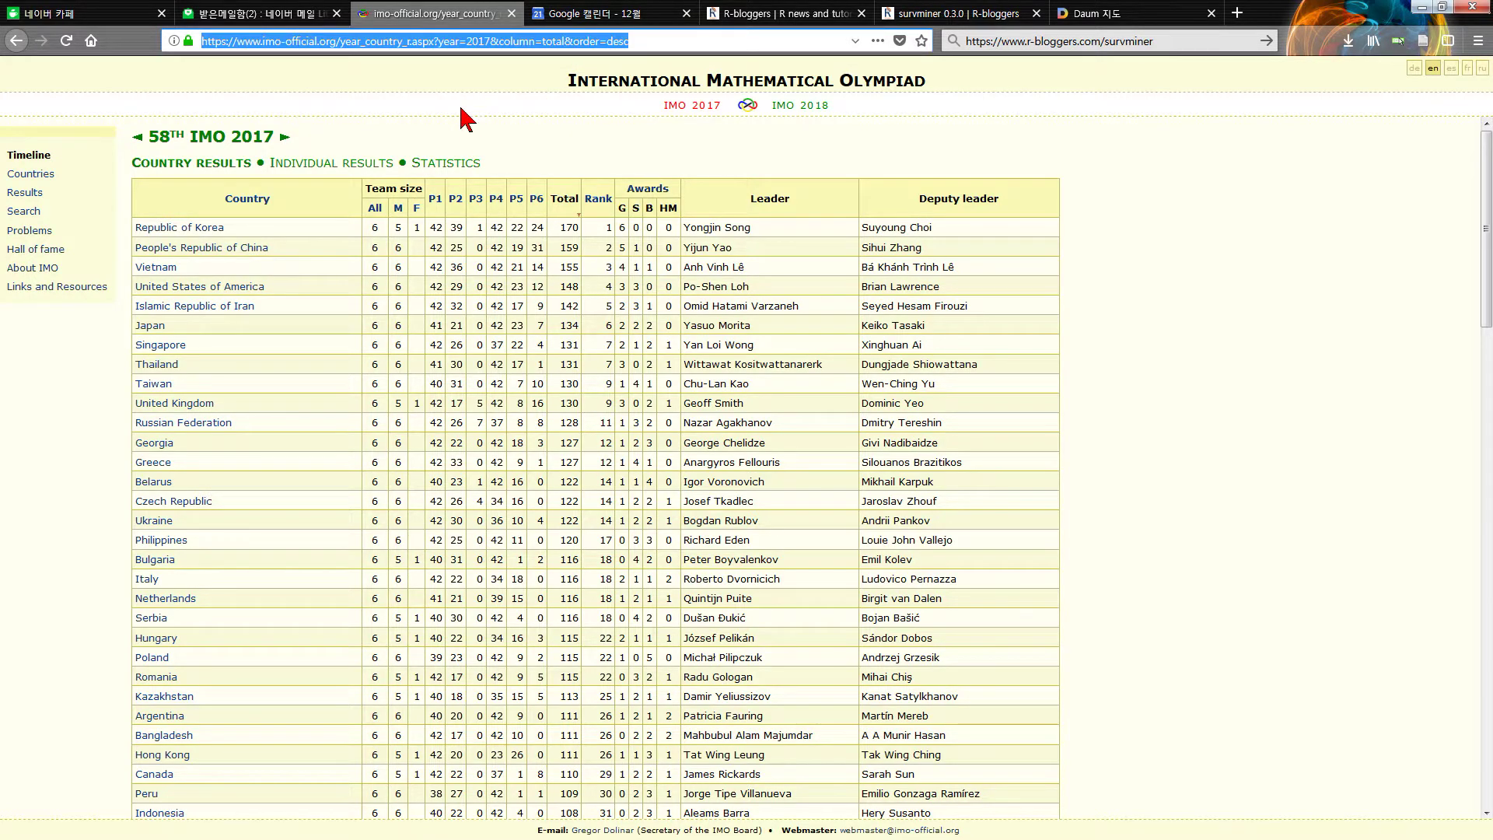
click(1421, 7)
click(51, 69)
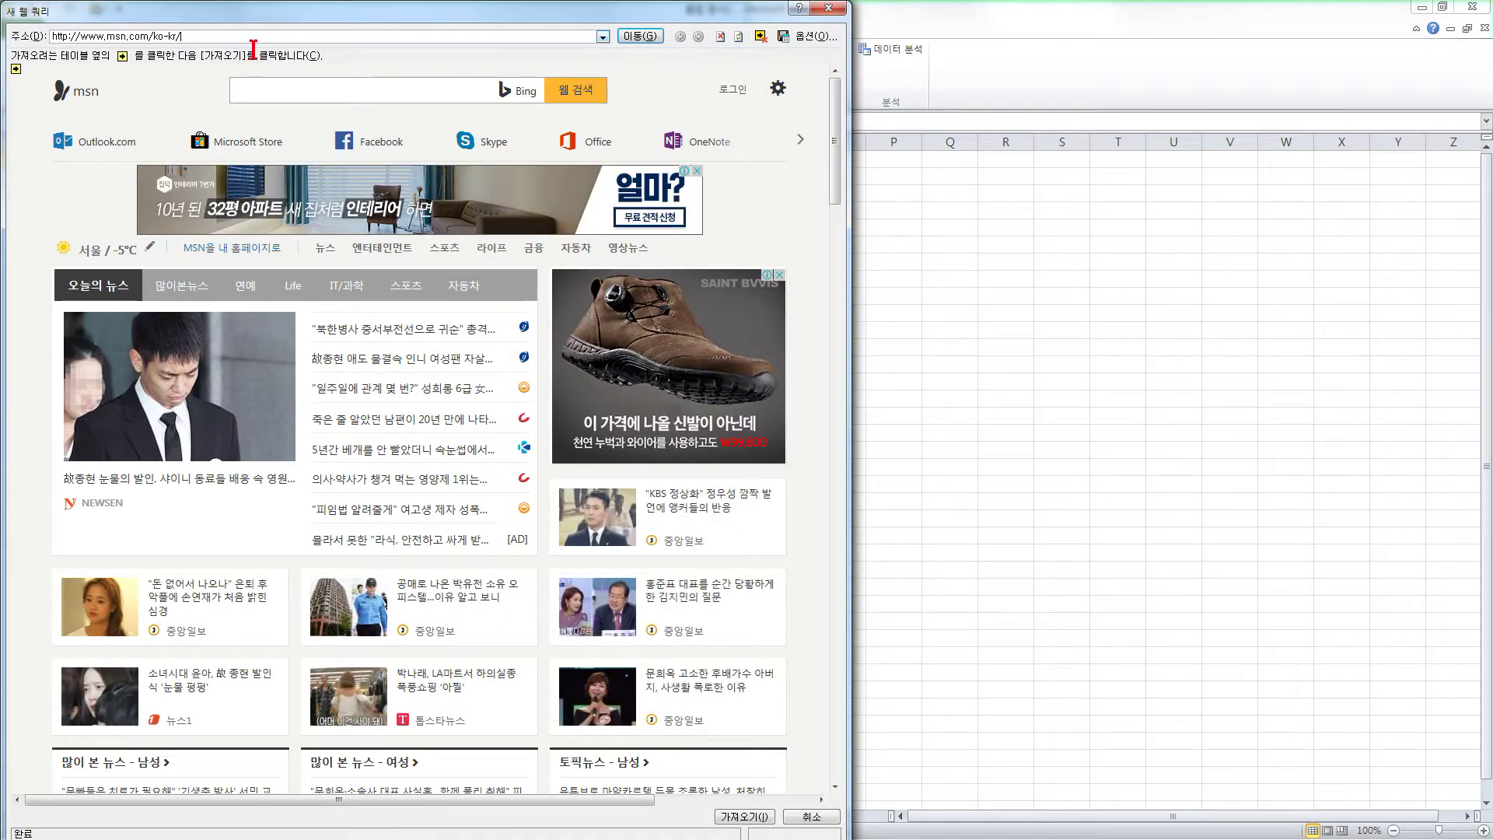
- Paste the IMO 2017 country results URL into the web query, load it, and import the whole page
drag(233, 36, 11, 61)
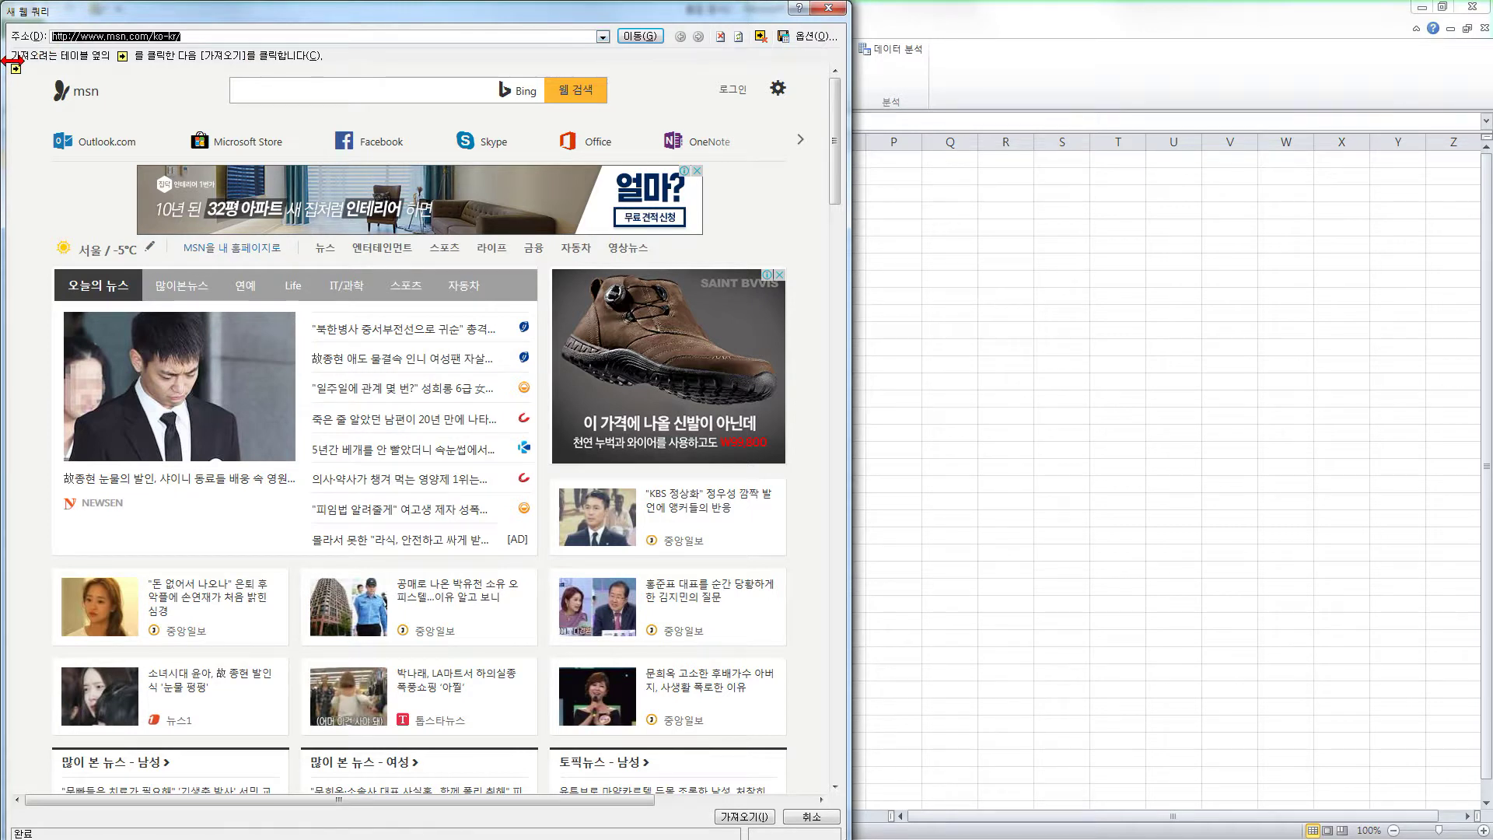
text(https://www.imo-official.org/year_country_r.aspx?year=2017&column=total&order=desc)
key(Return)
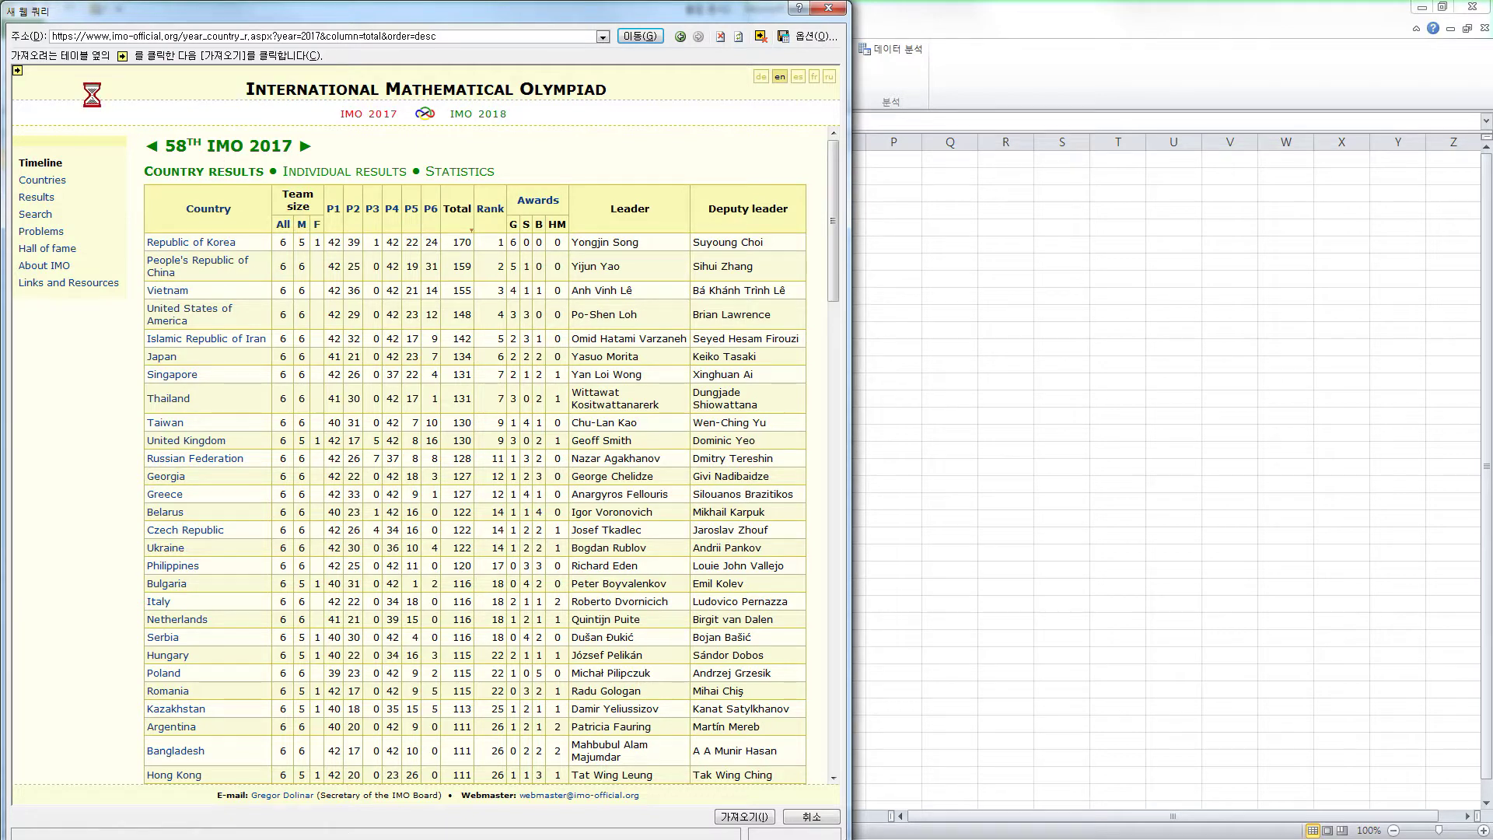
click(17, 70)
click(16, 70)
click(17, 71)
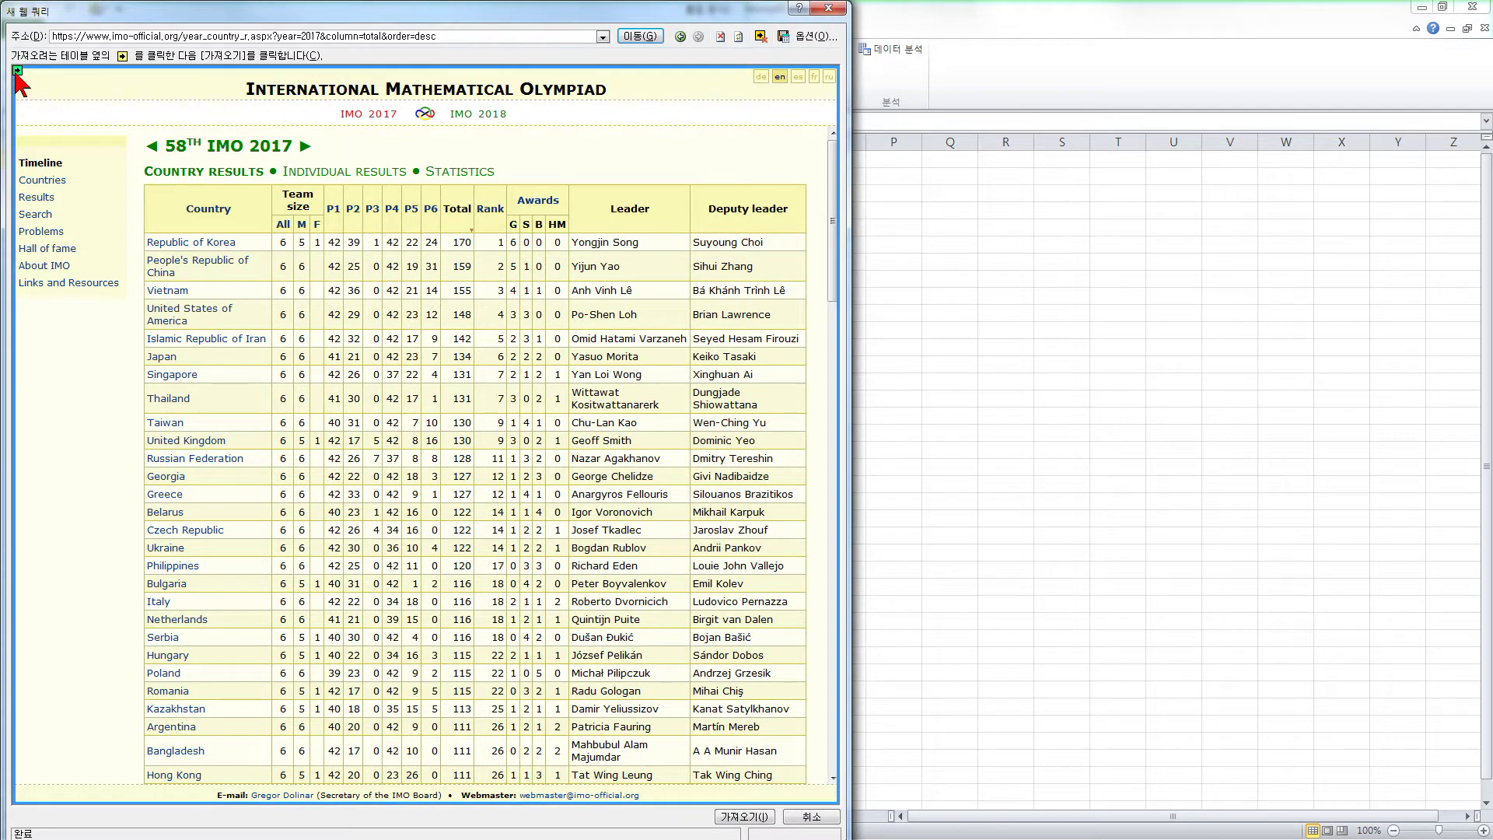
click(730, 818)
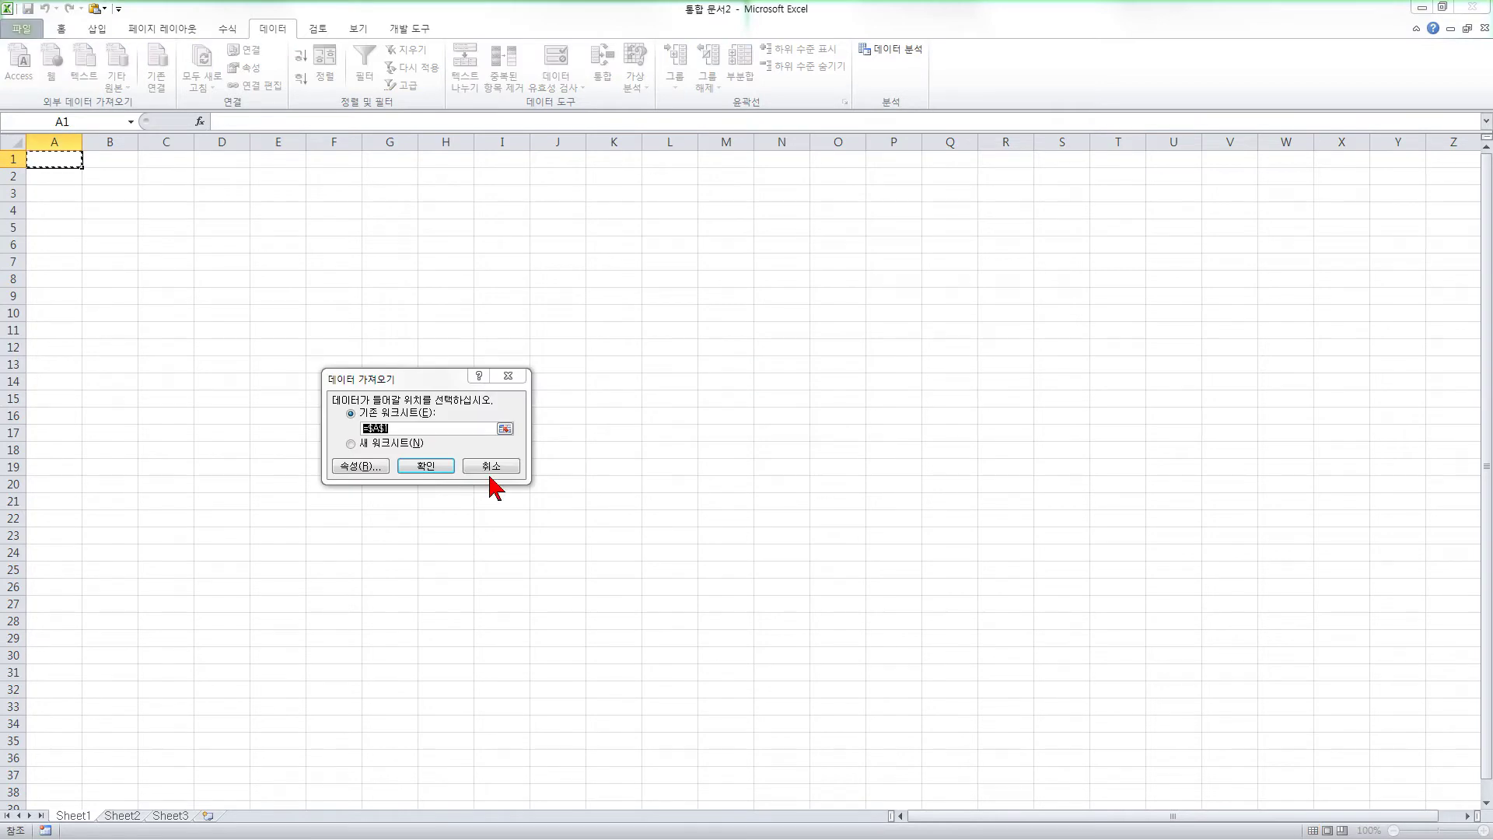
- Enable 'Refresh data when opening the file' and import into the existing sheet at A1
click(384, 466)
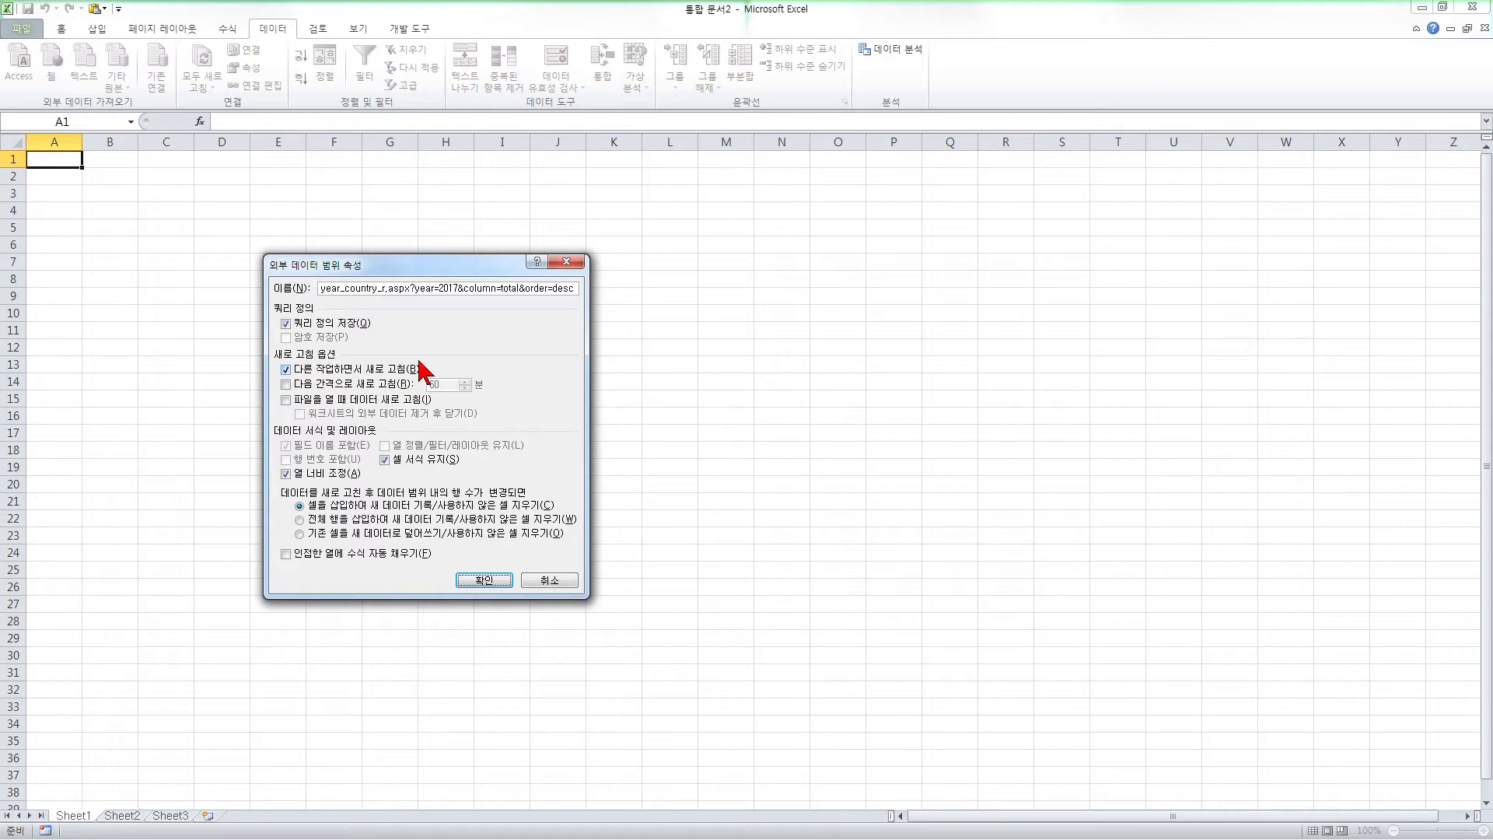
click(291, 401)
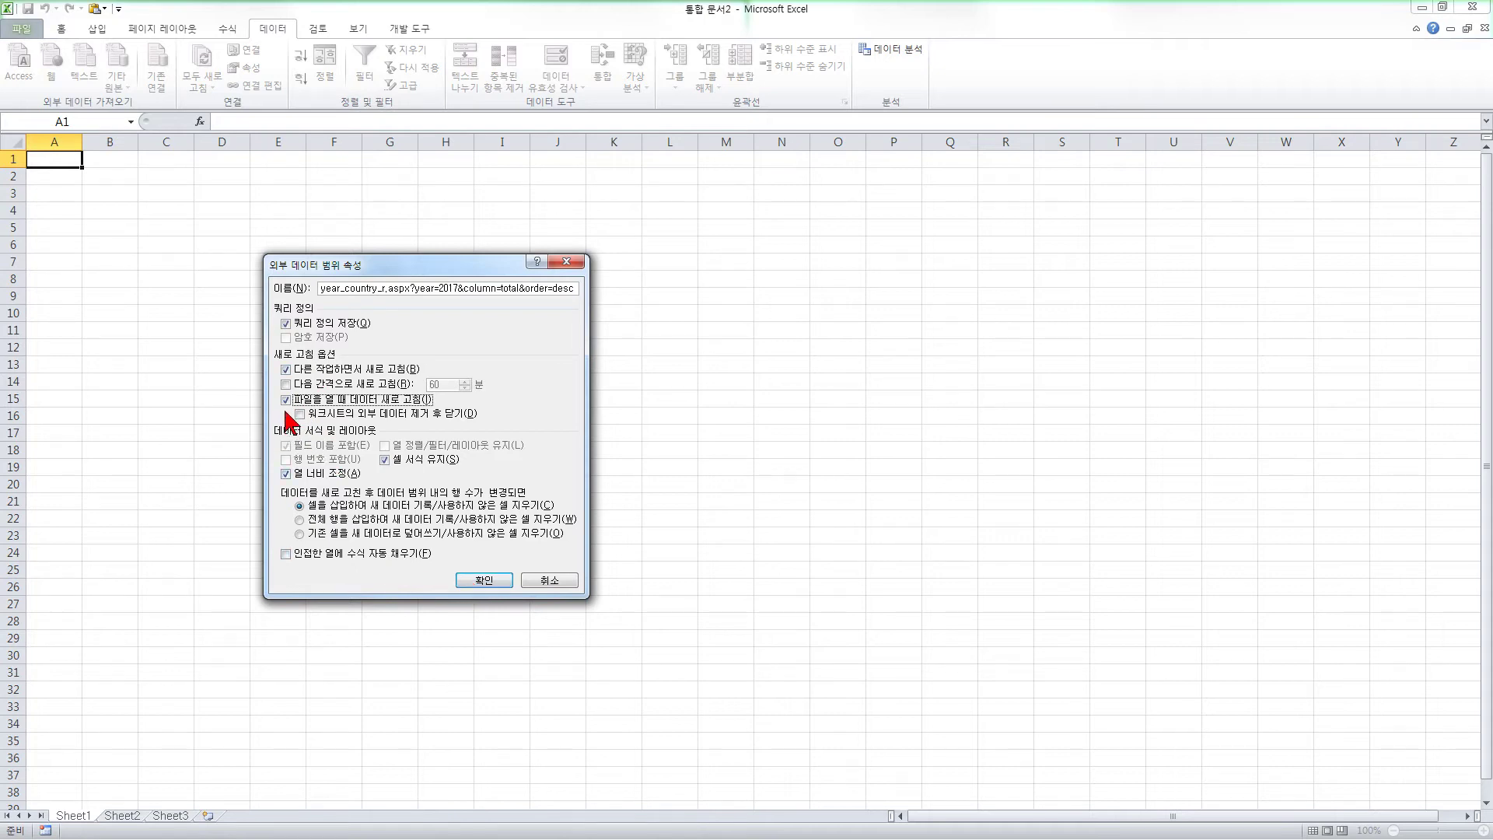
click(484, 584)
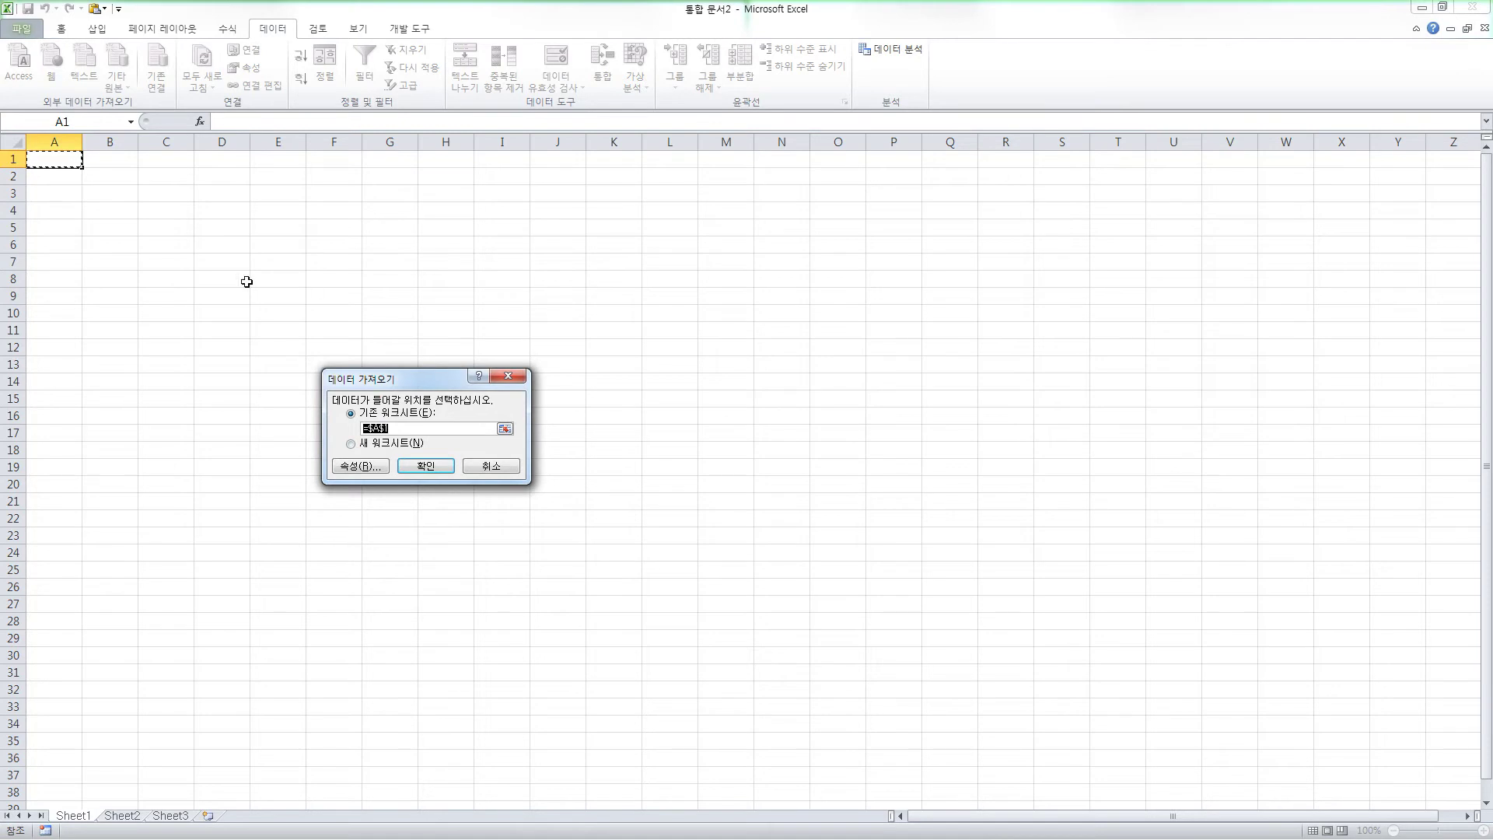
click(423, 470)
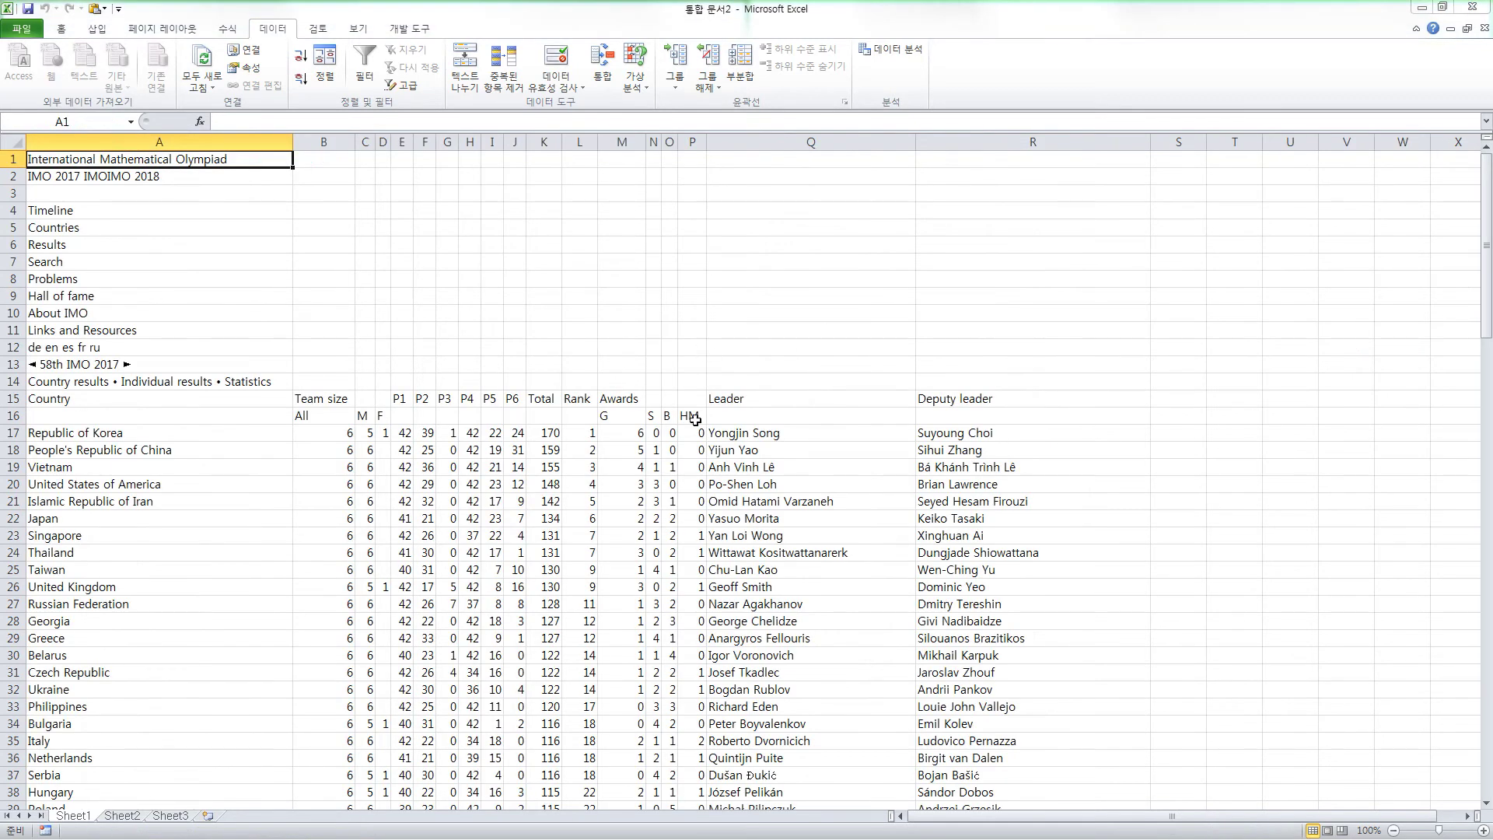
- Scroll through the imported country table, from Republic of Korea at 170 downward
scroll(477, 504, down, 4)
scroll(478, 504, down, 3)
scroll(477, 504, up, 3)
scroll(480, 486, up, 1)
scroll(484, 467, up, 3)
scroll(450, 488, down, 1)
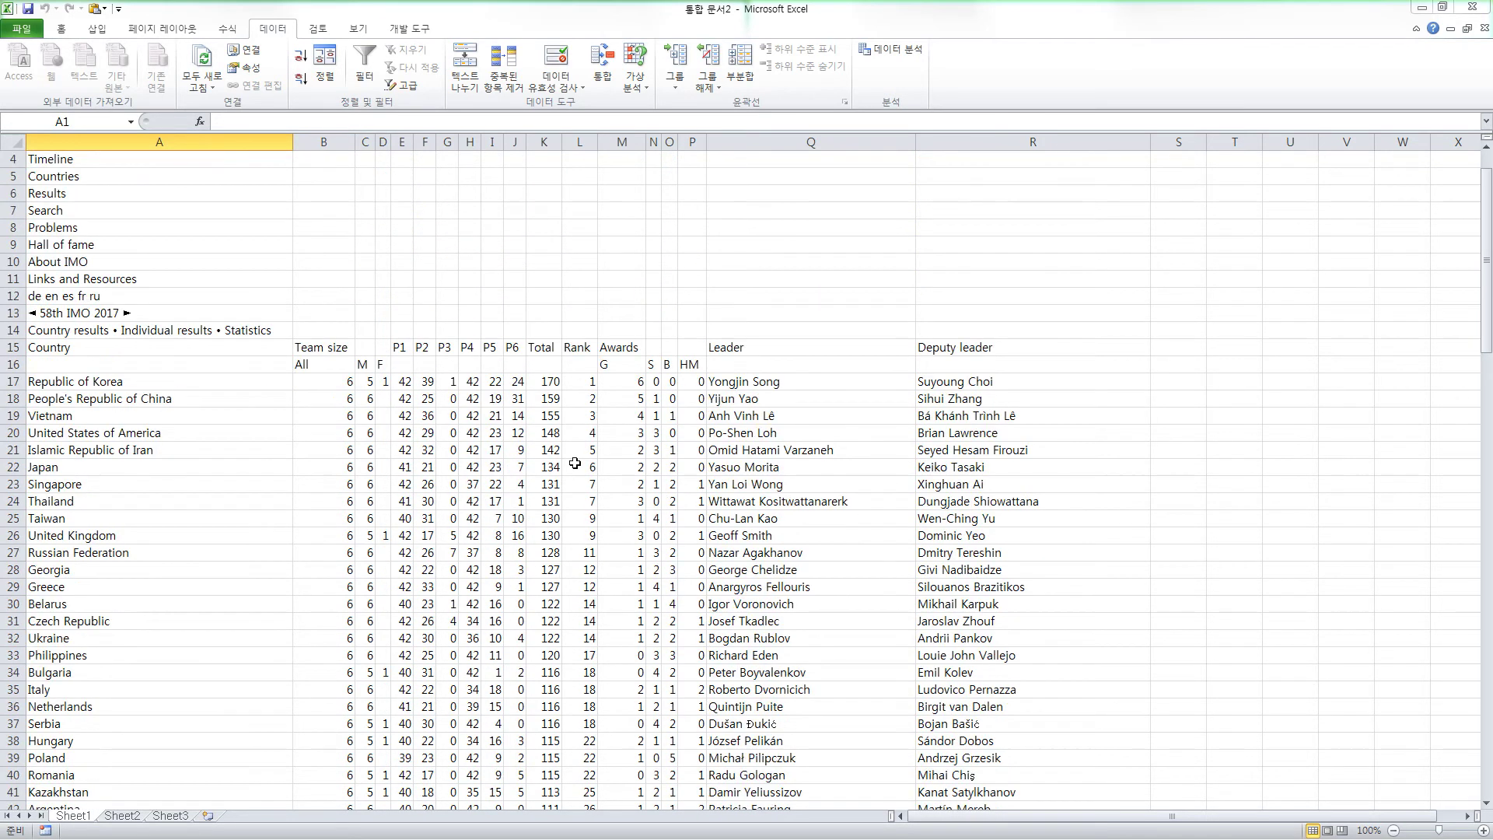
scroll(579, 476, down, 3)
scroll(580, 481, down, 2)
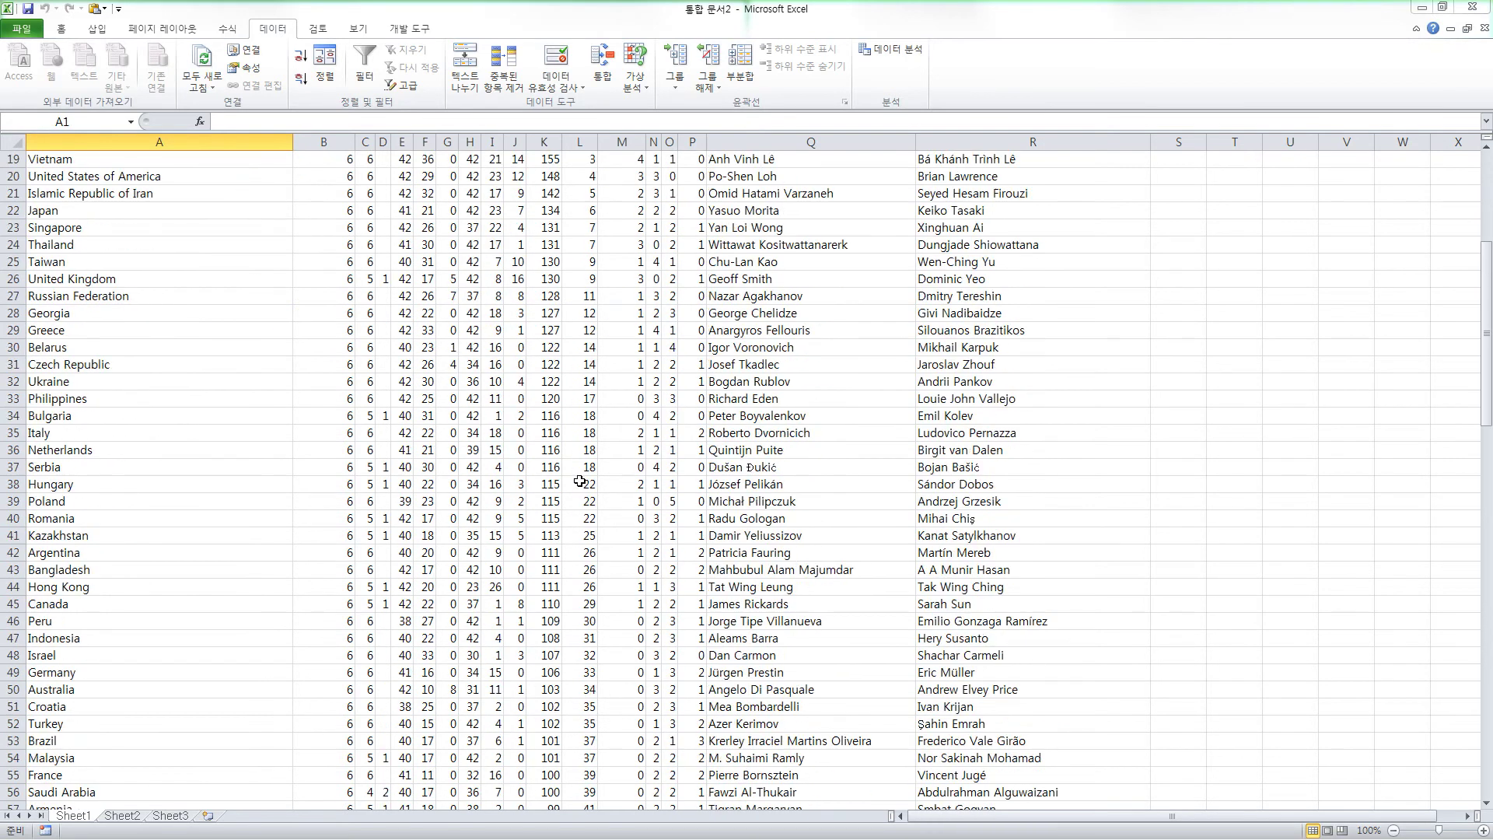
scroll(582, 482, down, 1)
scroll(591, 475, down, 2)
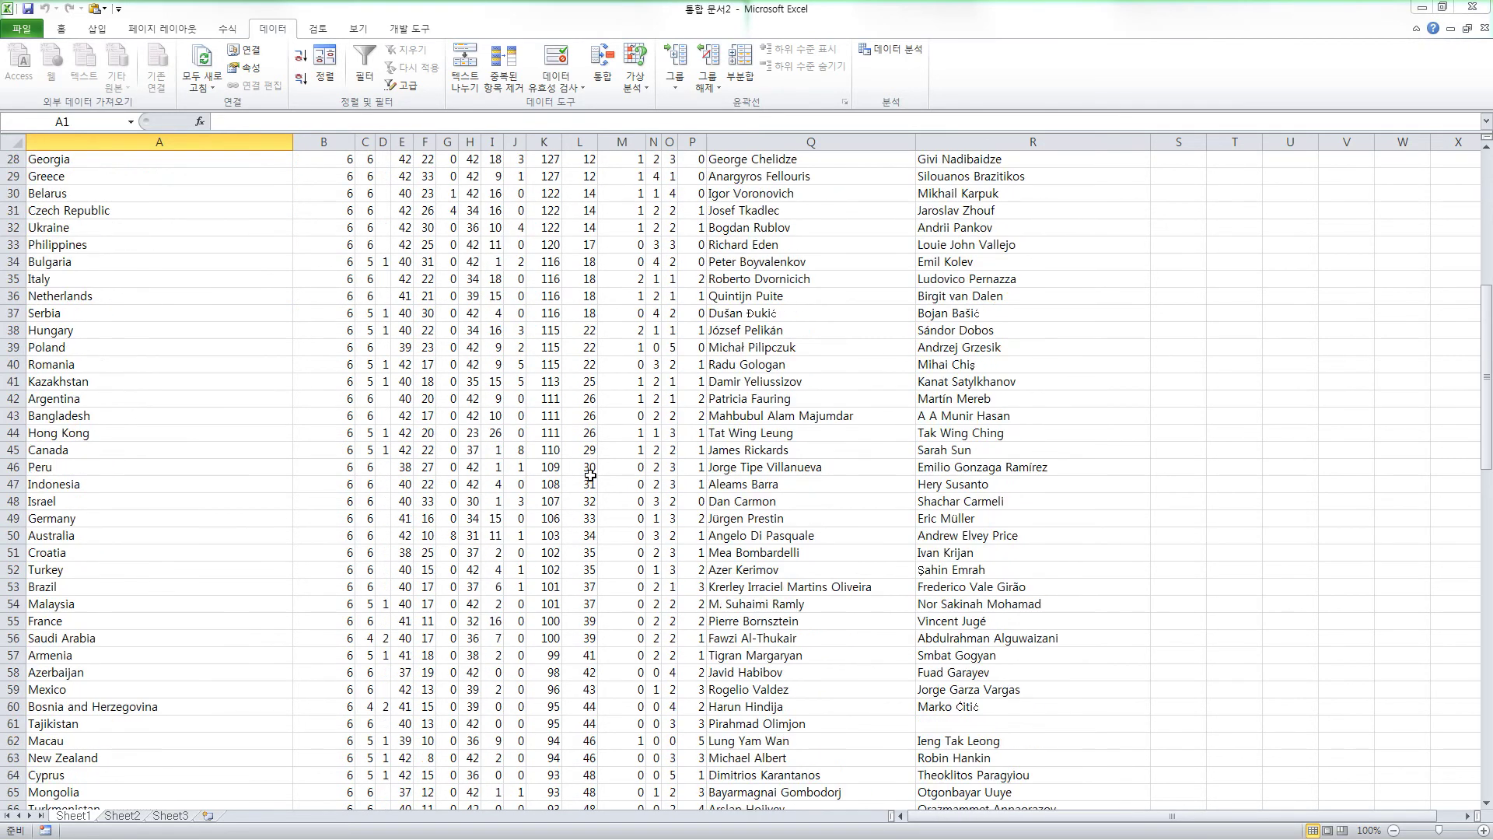
scroll(560, 455, up, 2)
scroll(545, 452, up, 5)
scroll(459, 416, up, 1)
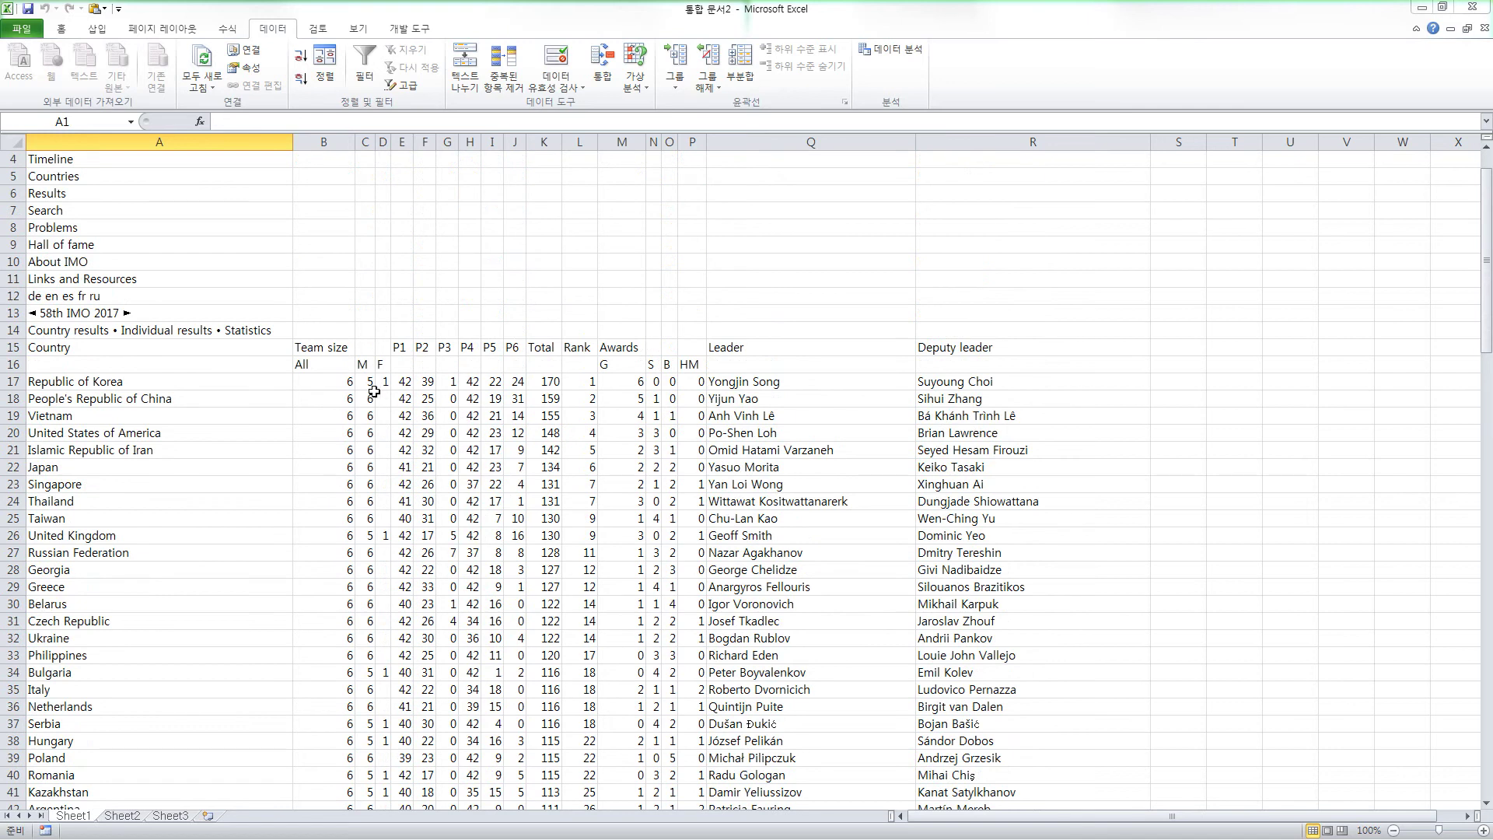
drag(372, 385, 392, 663)
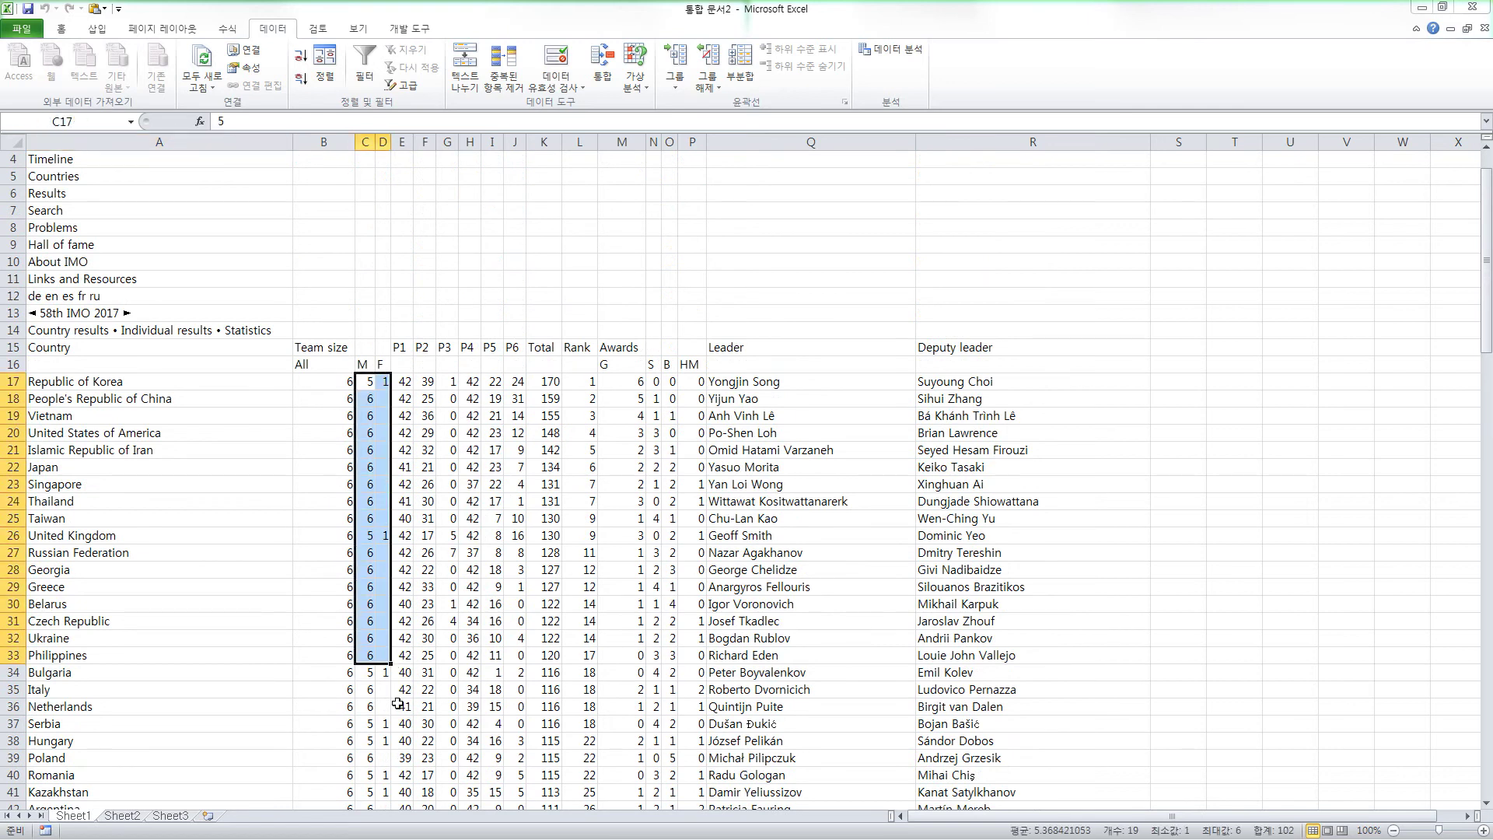
scroll(393, 700, down, 3)
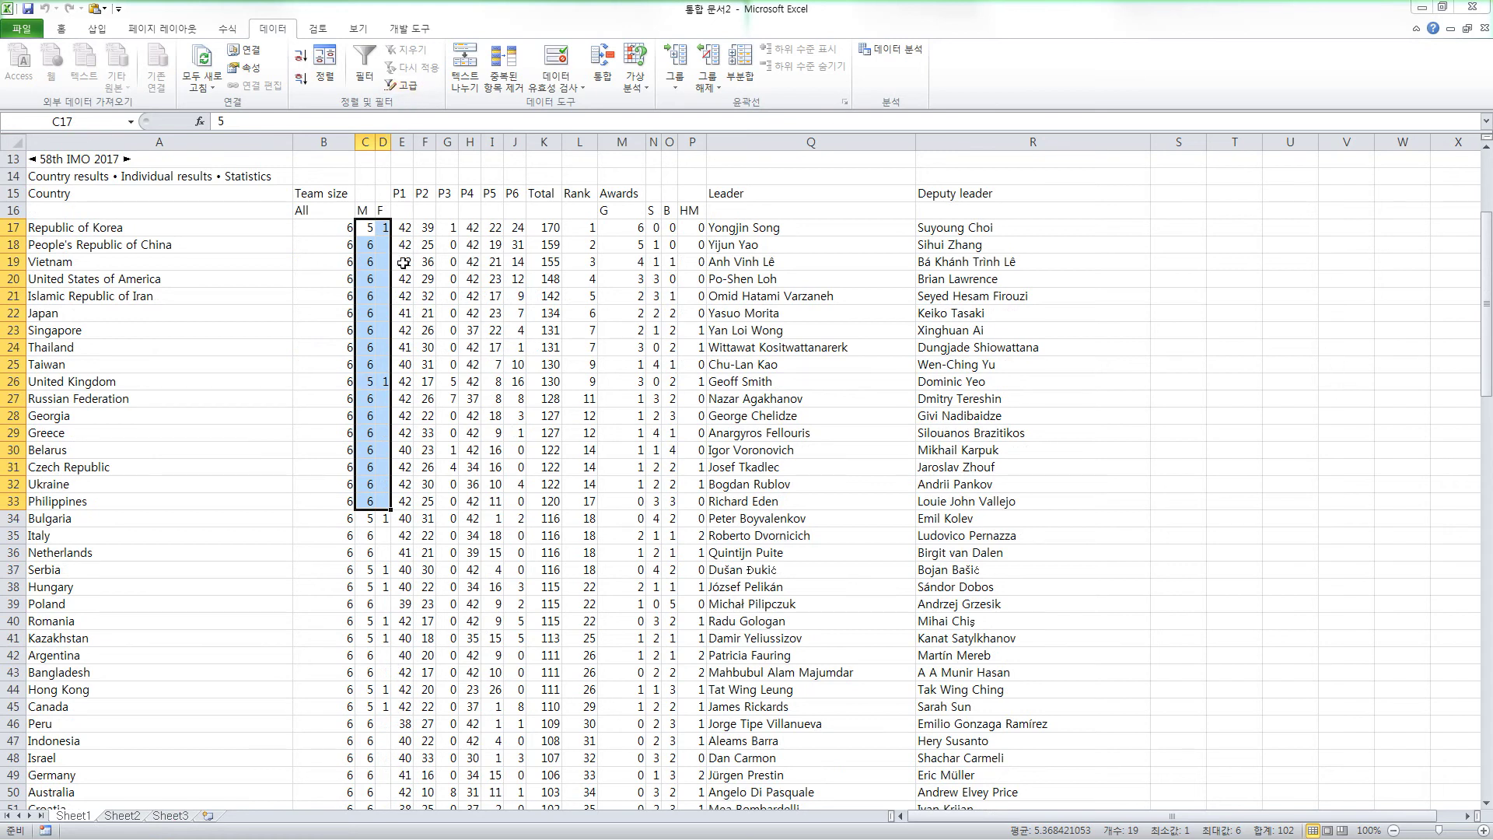
mouse_move(372, 230)
mouse_down()
mouse_move(392, 235)
mouse_move(387, 554)
mouse_up()
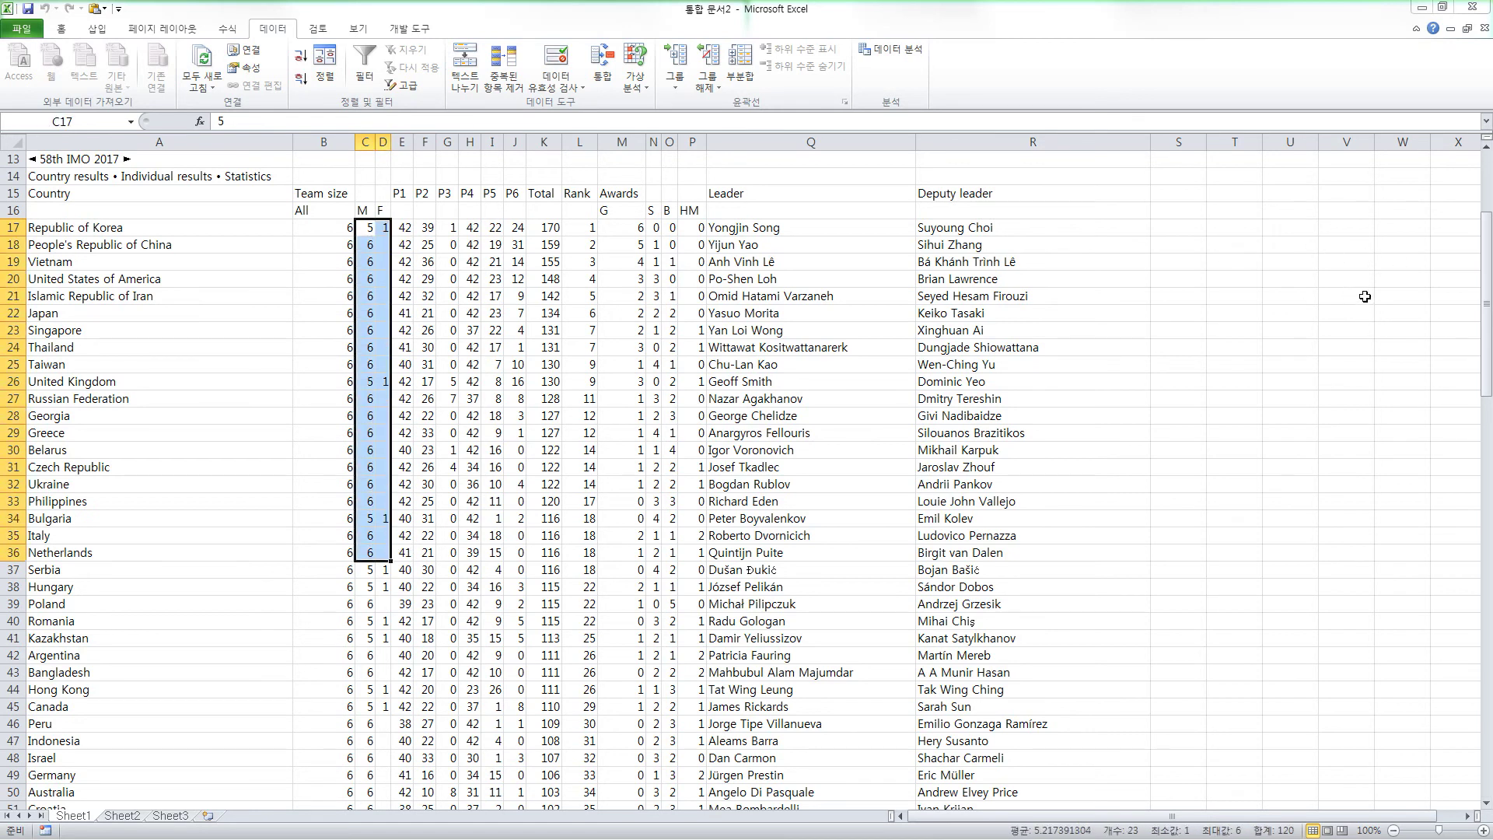
click(1428, 381)
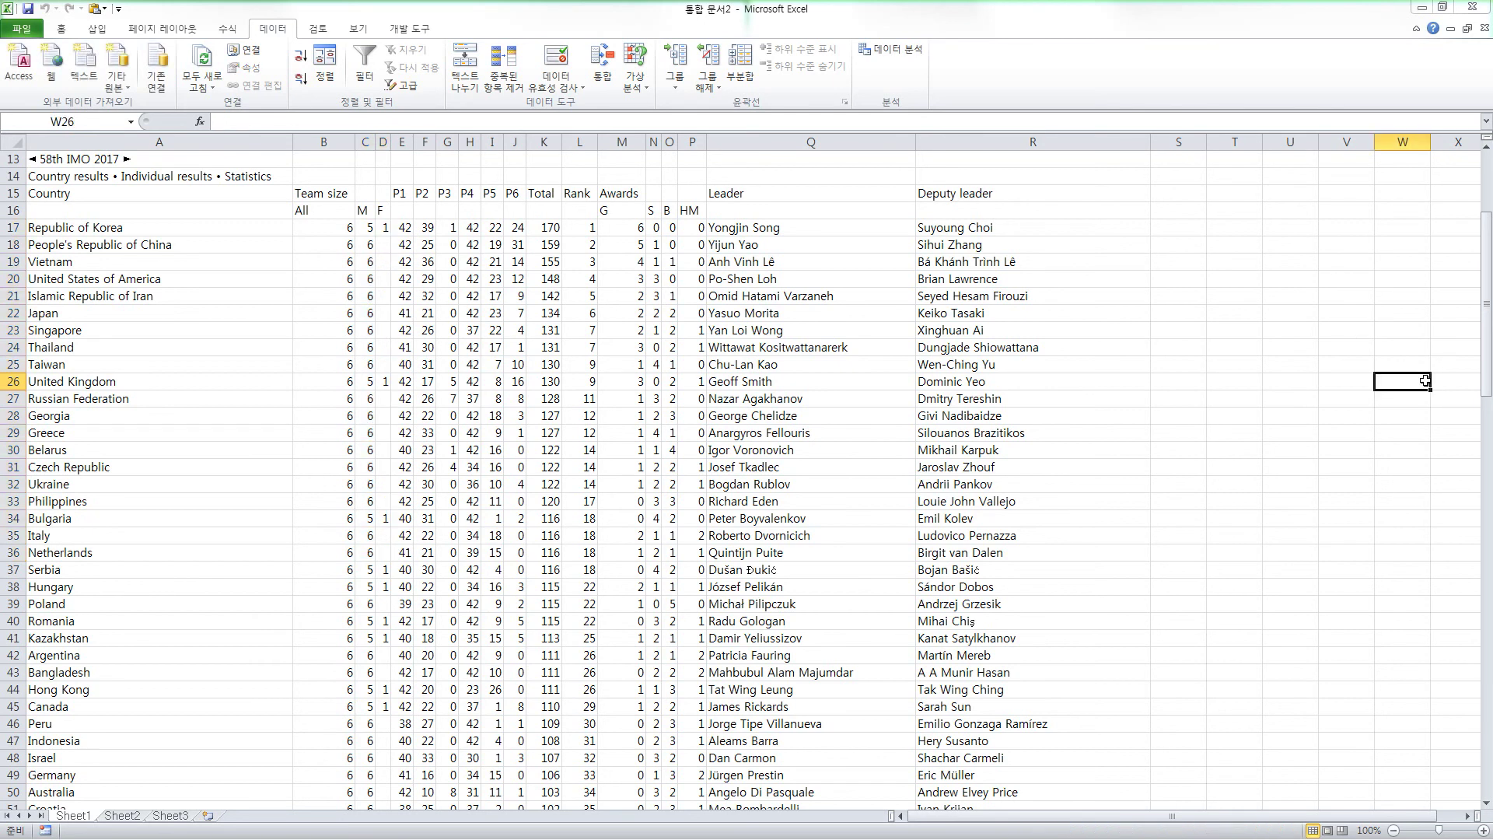